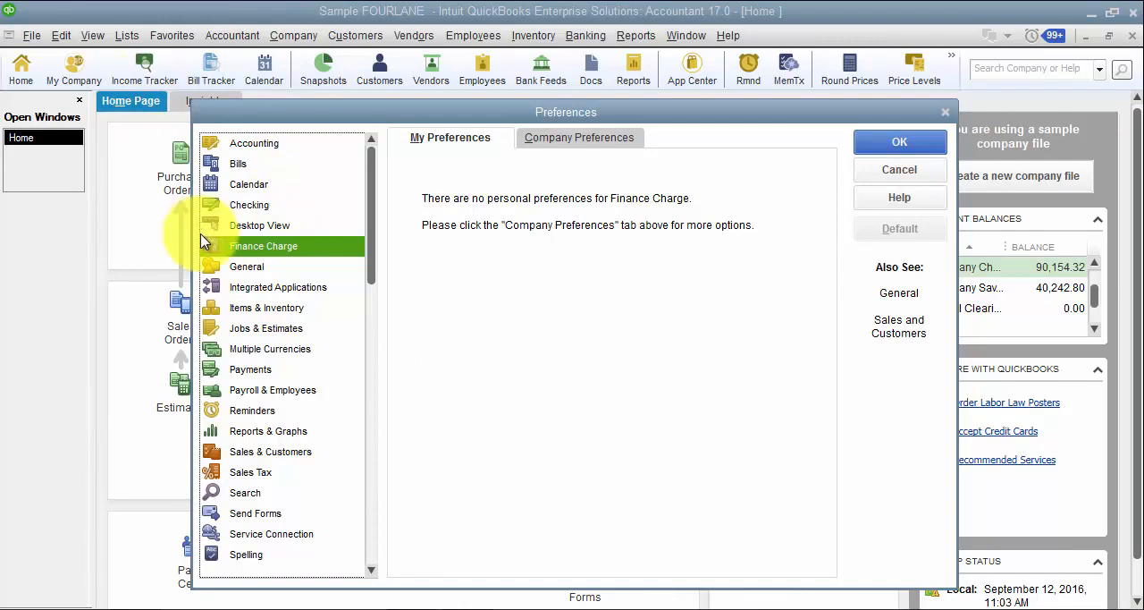
# Set the minimum finance charge to 15.00 in the company-wide finance charge preferences.
pyautogui.click(586, 138)
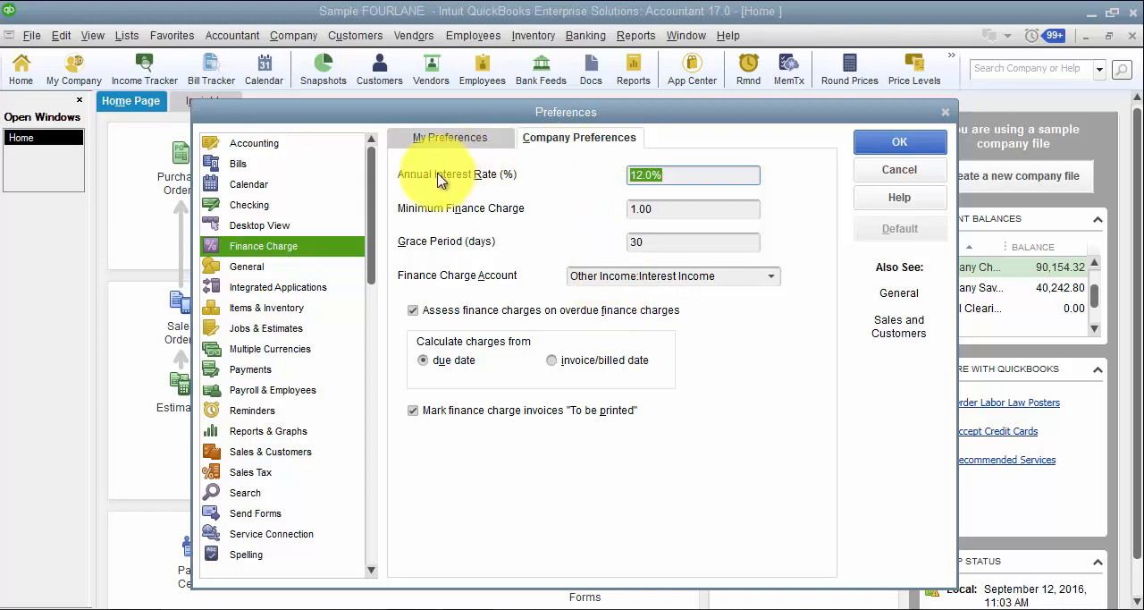
pyautogui.click(743, 172)
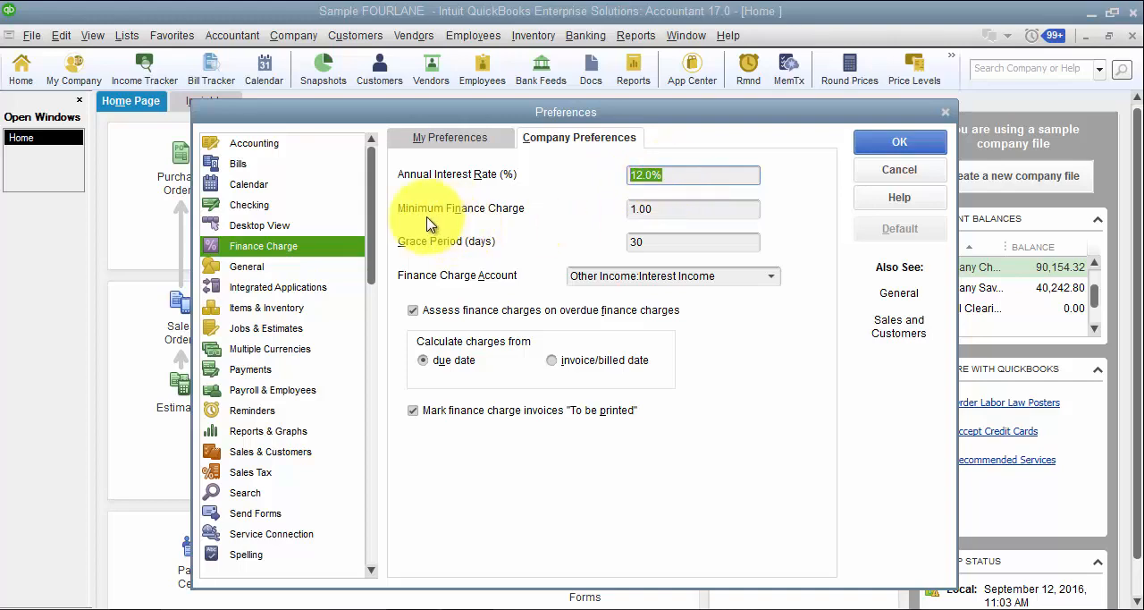
pyautogui.click(726, 214)
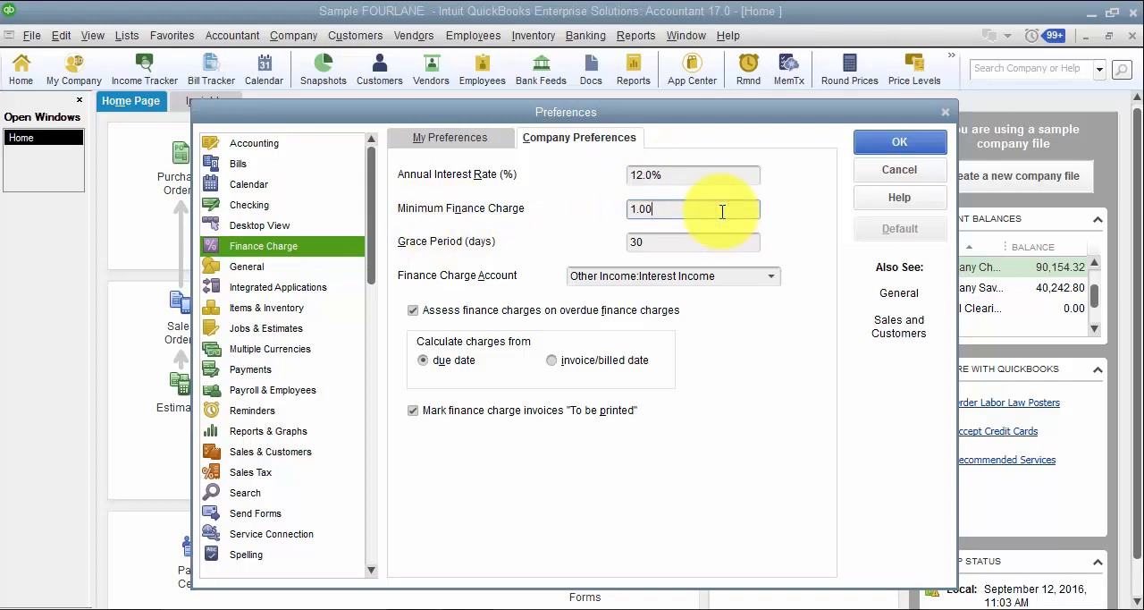
pyautogui.moveTo(685, 208); pyautogui.dragTo(595, 207)
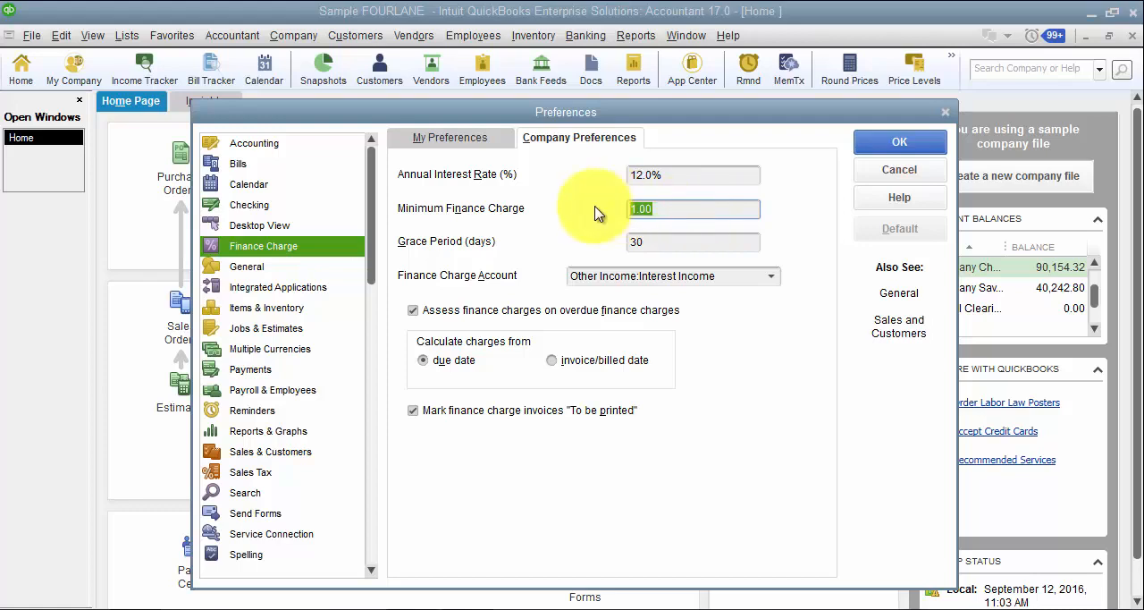
pyautogui.write('2')
pyautogui.write('5')
# Set the grace period to 15 days and keep Other Income:Interest Income as the finance charge account.
pyautogui.click(700, 242)
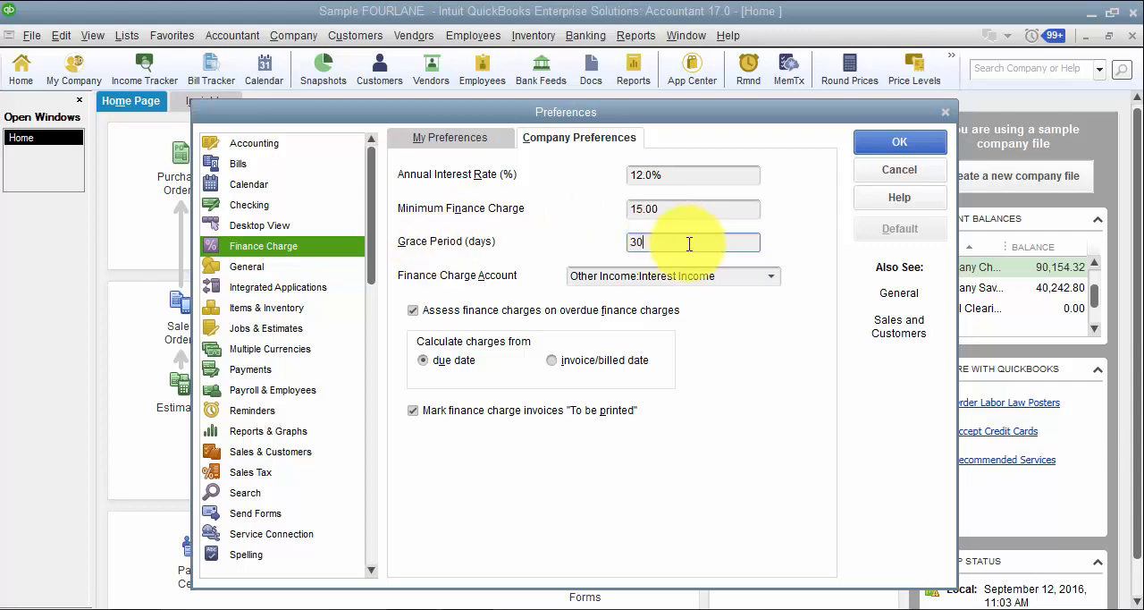
pyautogui.doubleClick(688, 243)
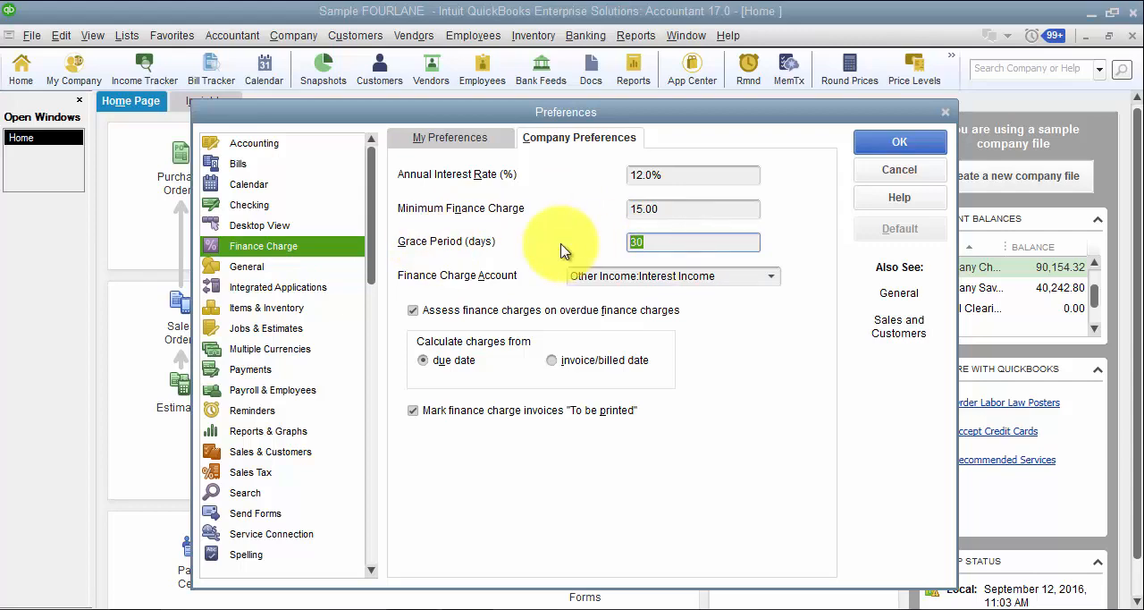
pyautogui.write('15')
pyautogui.click(706, 274)
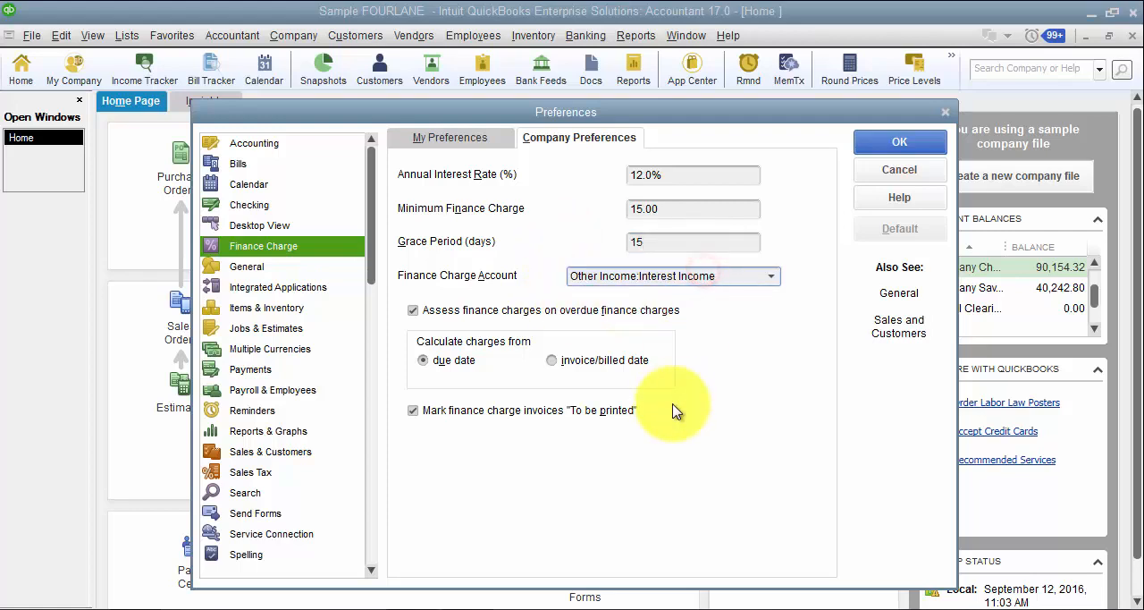
pyautogui.click(771, 277)
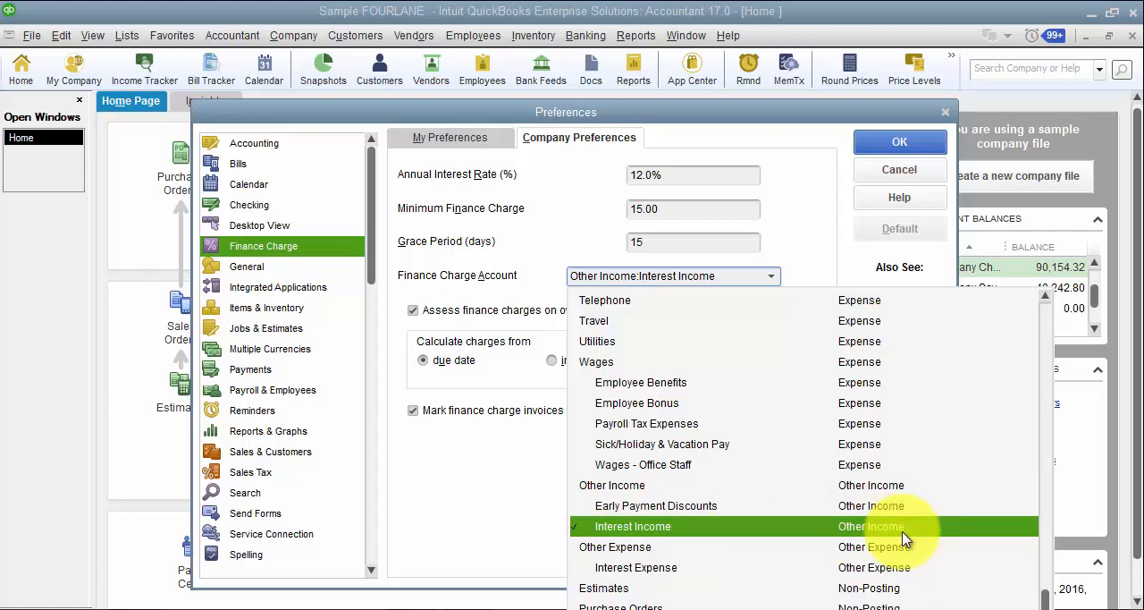
pyautogui.click(417, 521)
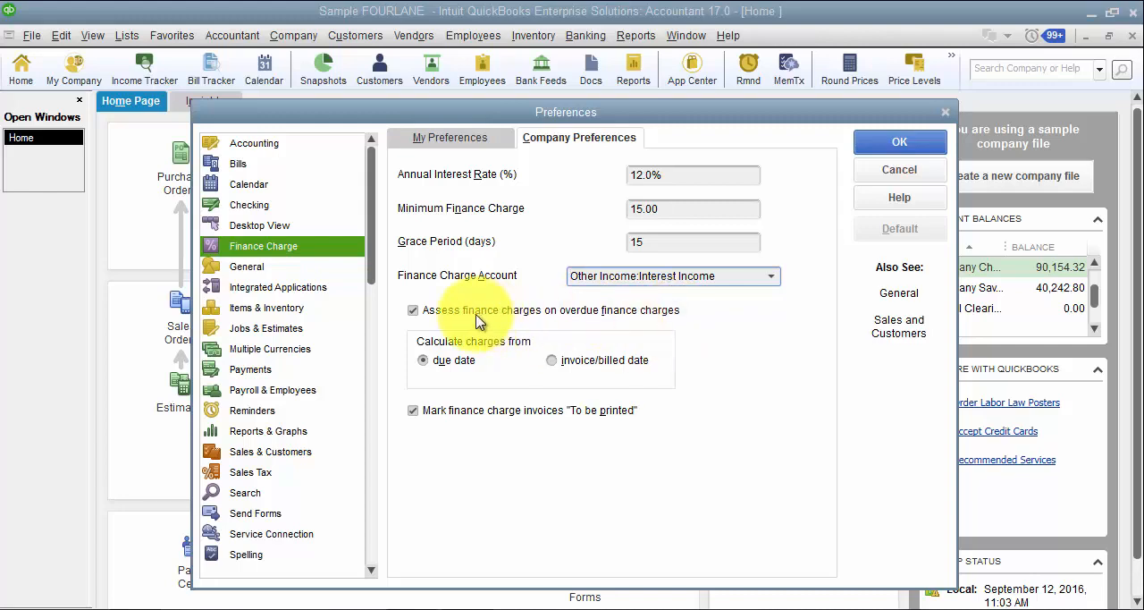
# Turn off assessing finance charges on overdue finance charges and save the preferences.
pyautogui.click(413, 309)
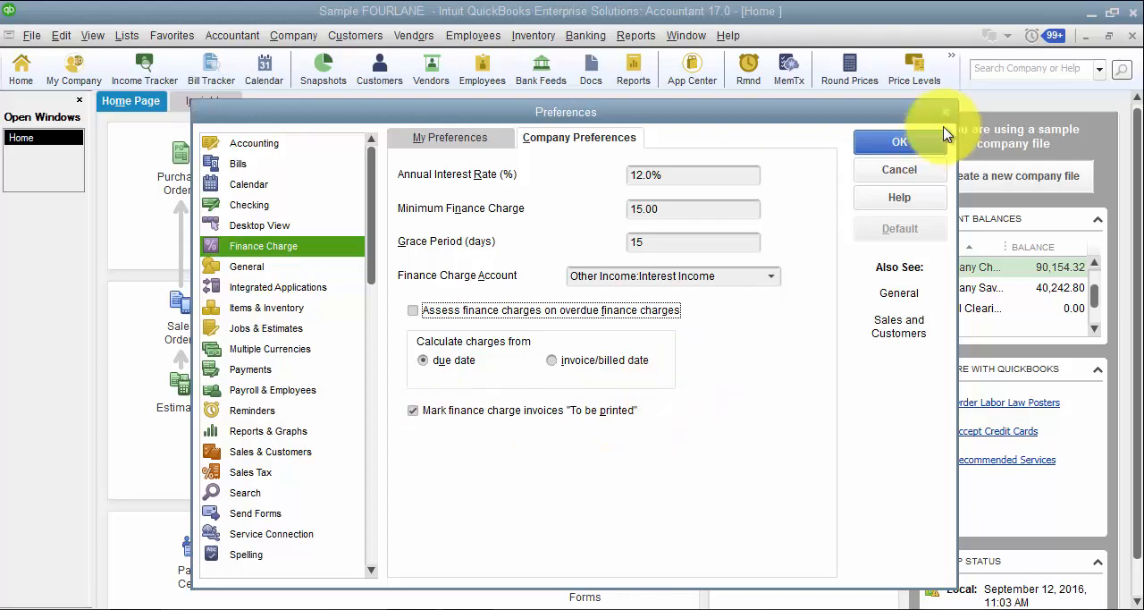
pyautogui.click(880, 150)
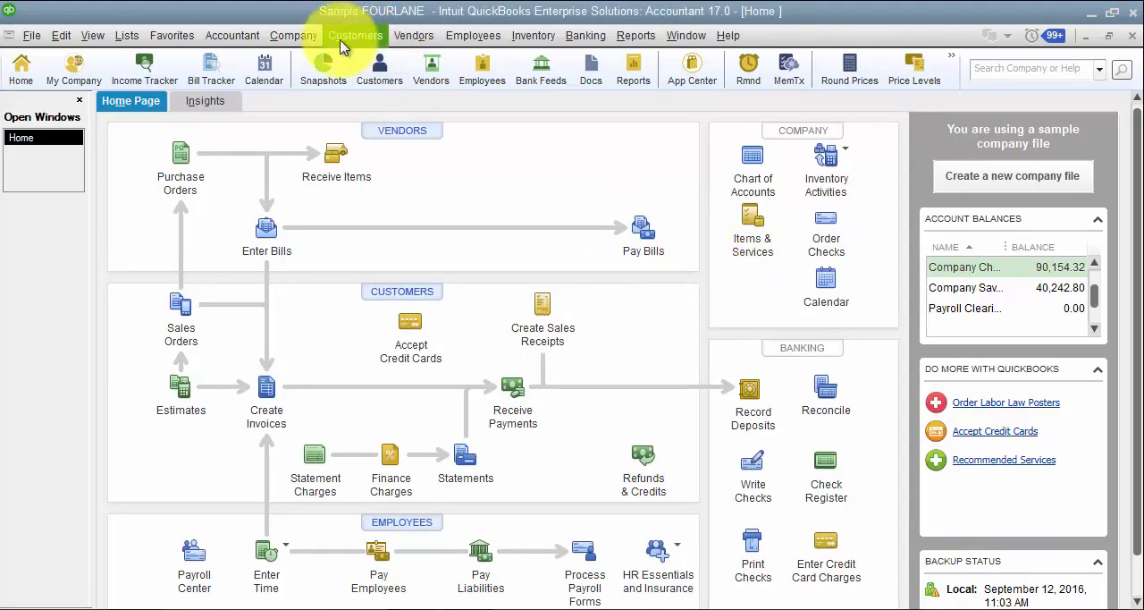
# Open Assess Finance Charges for customers and set the assessment date to 12/31/2021.
pyautogui.click(304, 36)
pyautogui.click(306, 36)
pyautogui.click(338, 37)
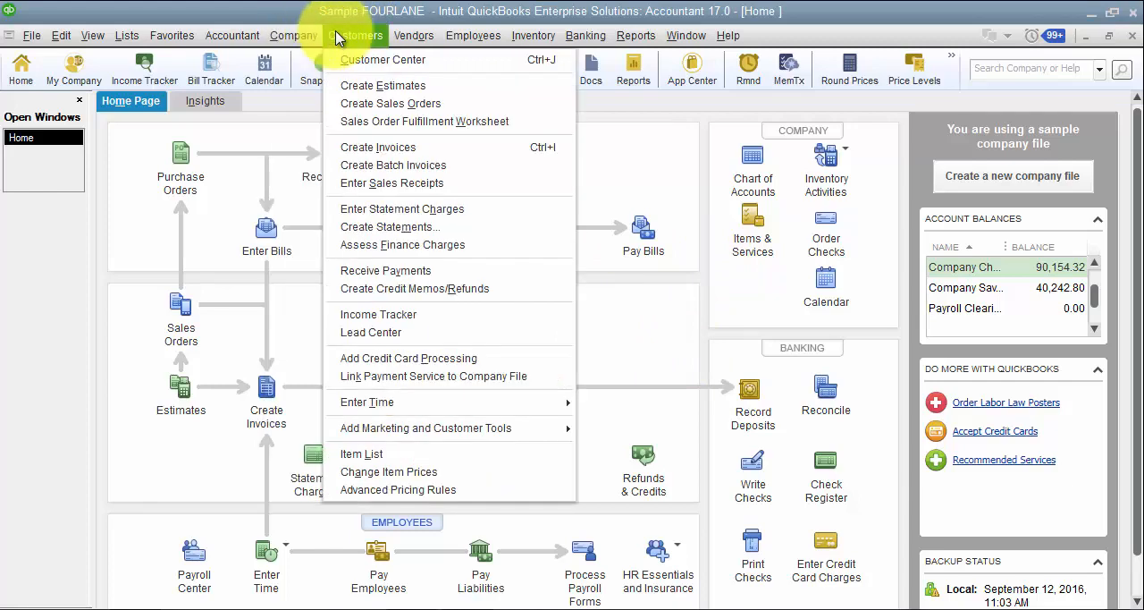
pyautogui.click(396, 246)
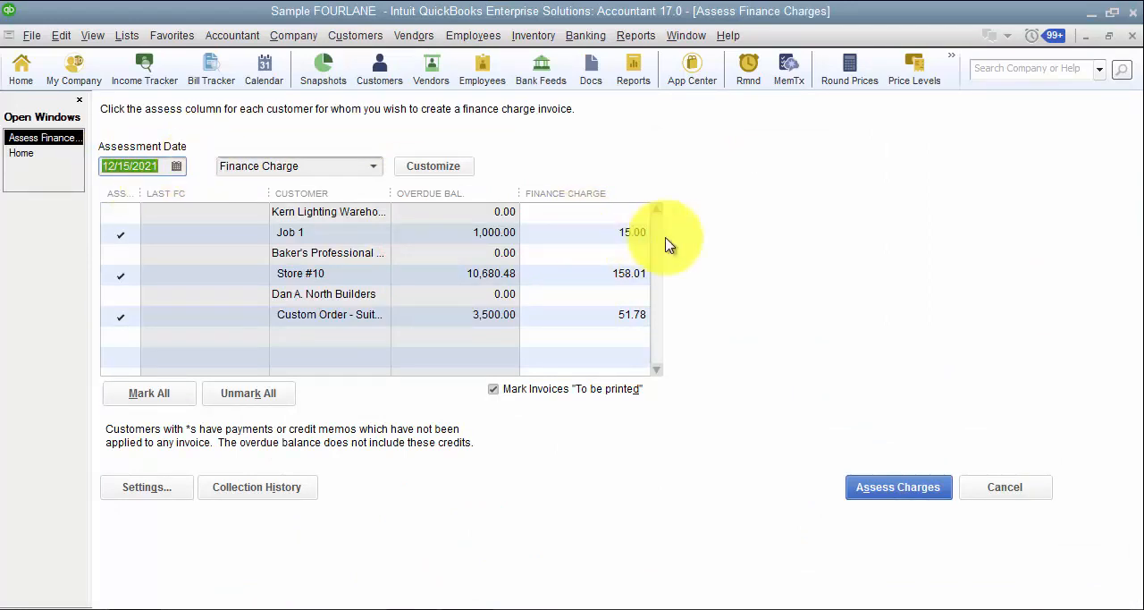
pyautogui.write('12/31/2021')
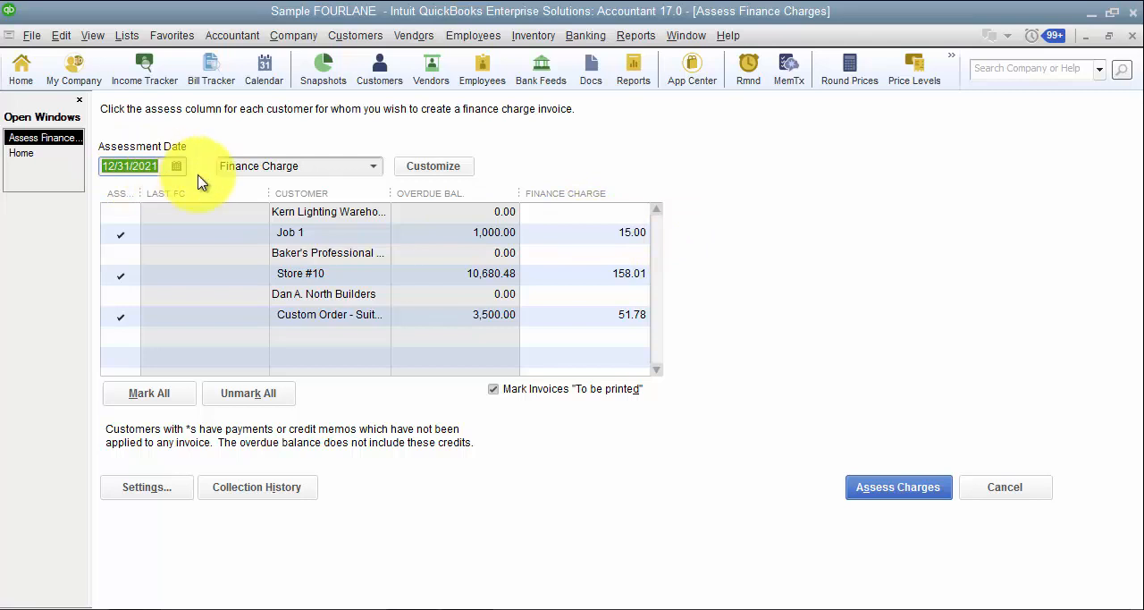
pyautogui.press('Tab')
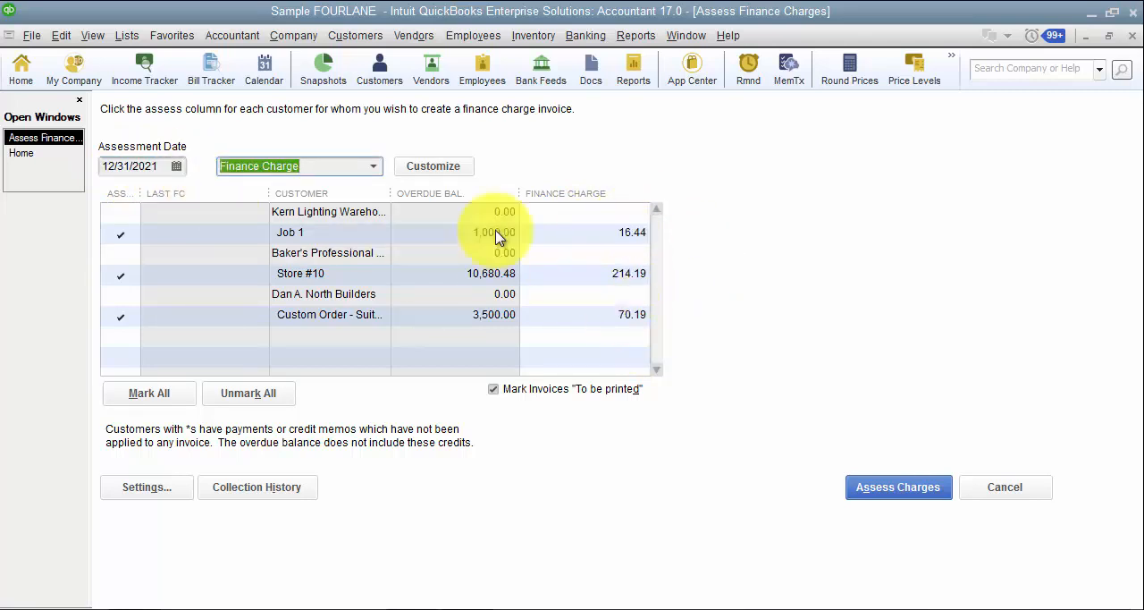
# Change the assessment date of the finance charges to 01/01/2022.
pyautogui.click(154, 166)
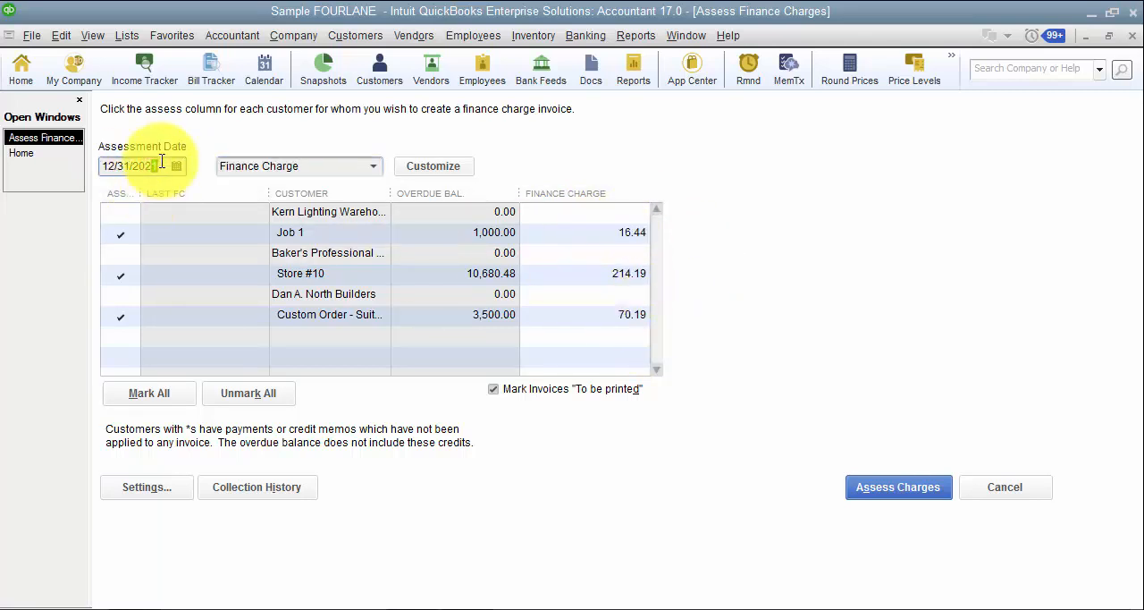
pyautogui.moveTo(157, 166); pyautogui.dragTo(90, 161)
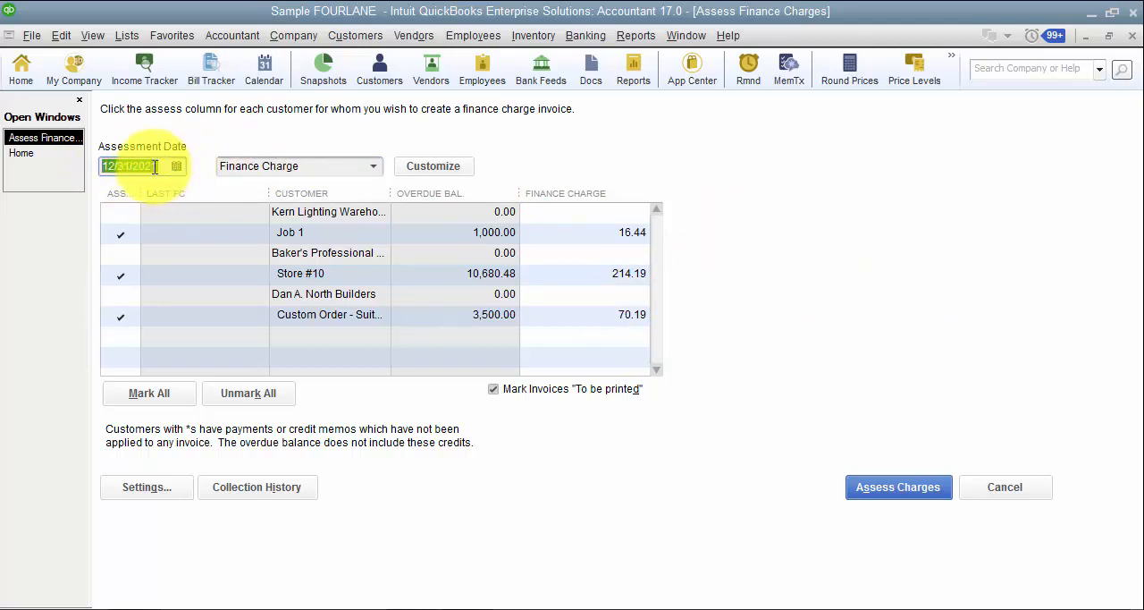
pyautogui.write('01/01/2022')
pyautogui.press('Tab')
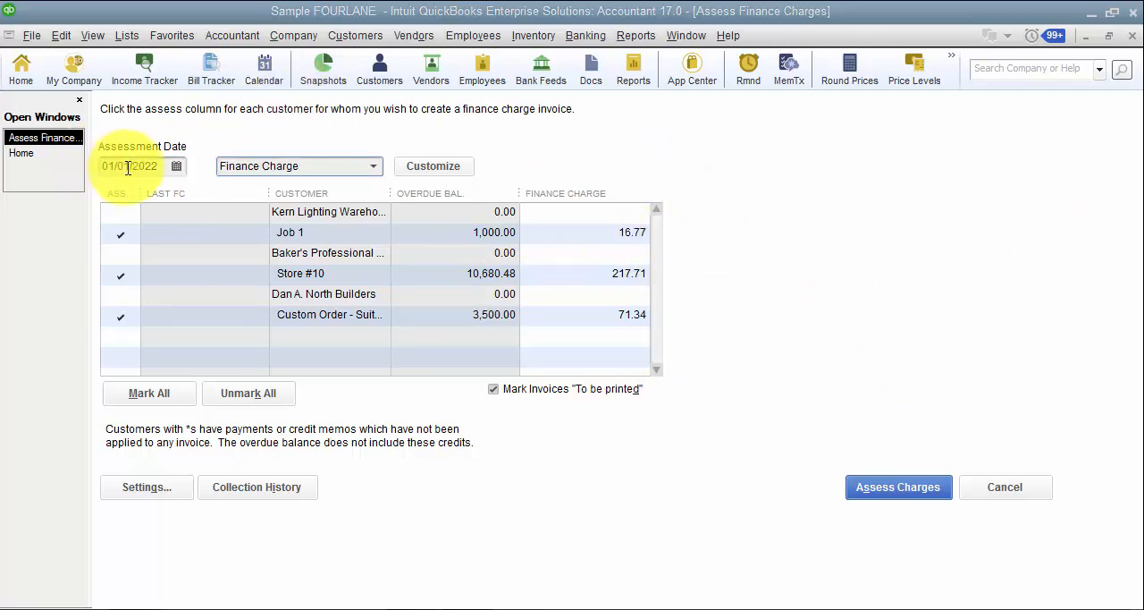
# Widen the Customer column and assess the finance charges for the marked jobs with the Finance Charge template.
pyautogui.click(373, 167)
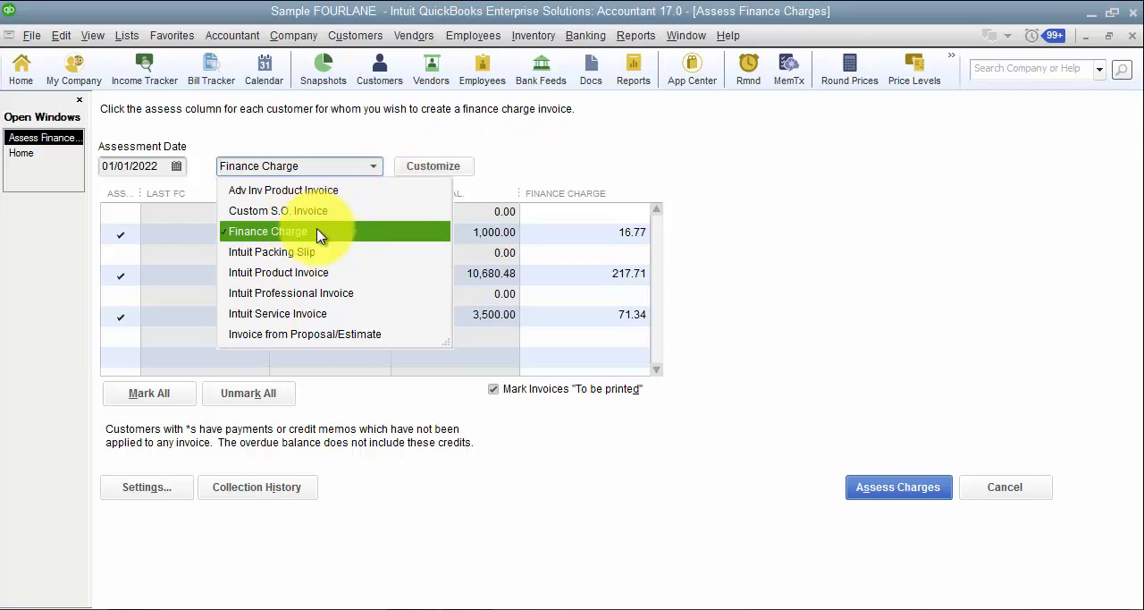
pyautogui.click(375, 165)
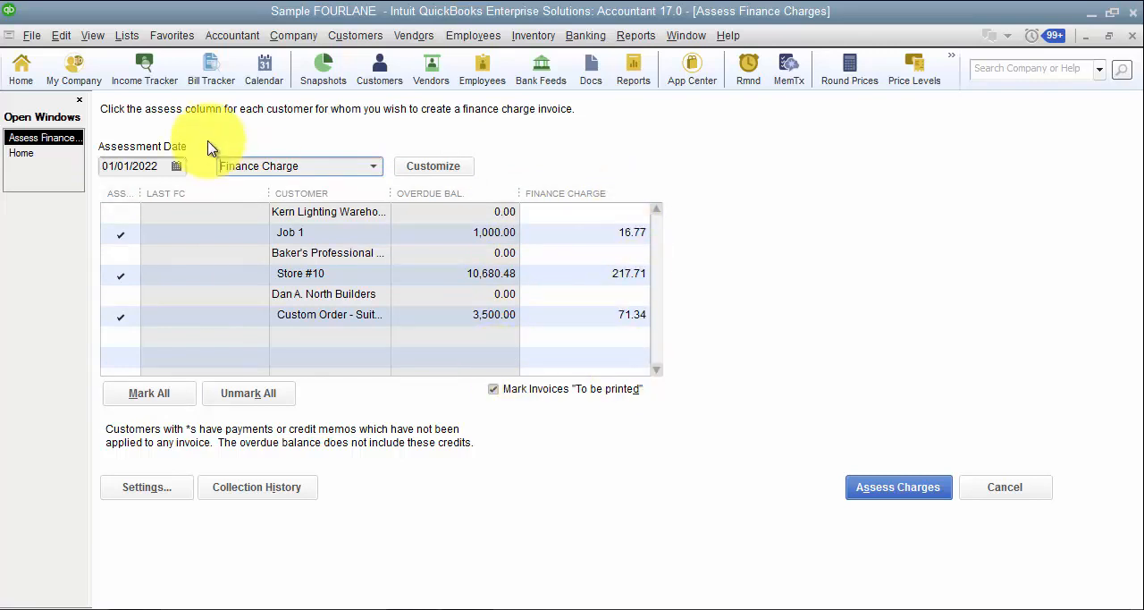
pyautogui.moveTo(269, 193); pyautogui.dragTo(228, 190)
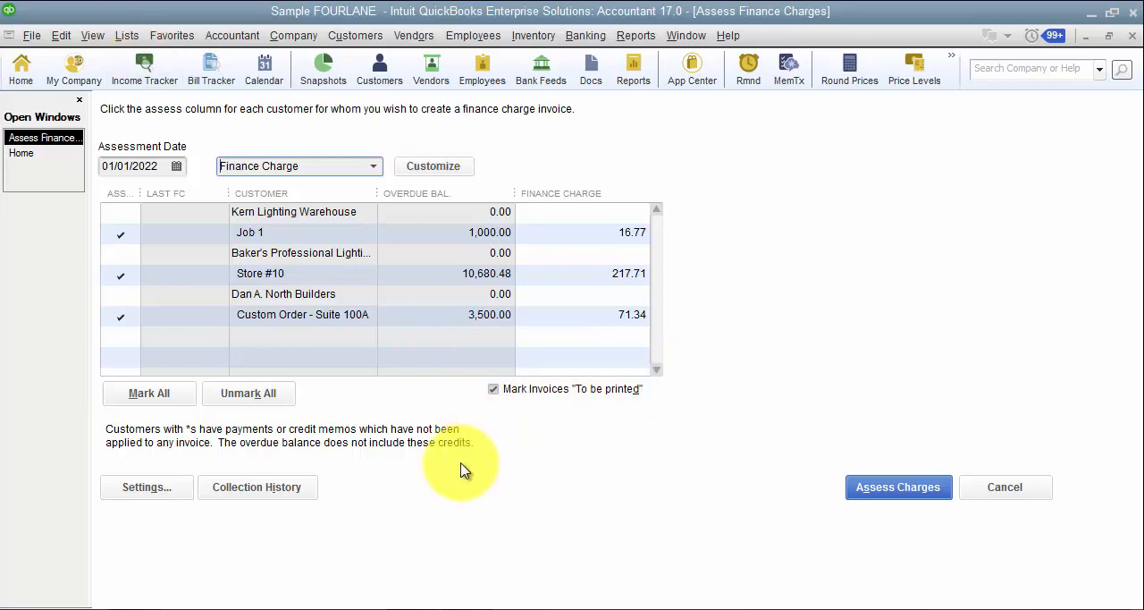
pyautogui.click(162, 496)
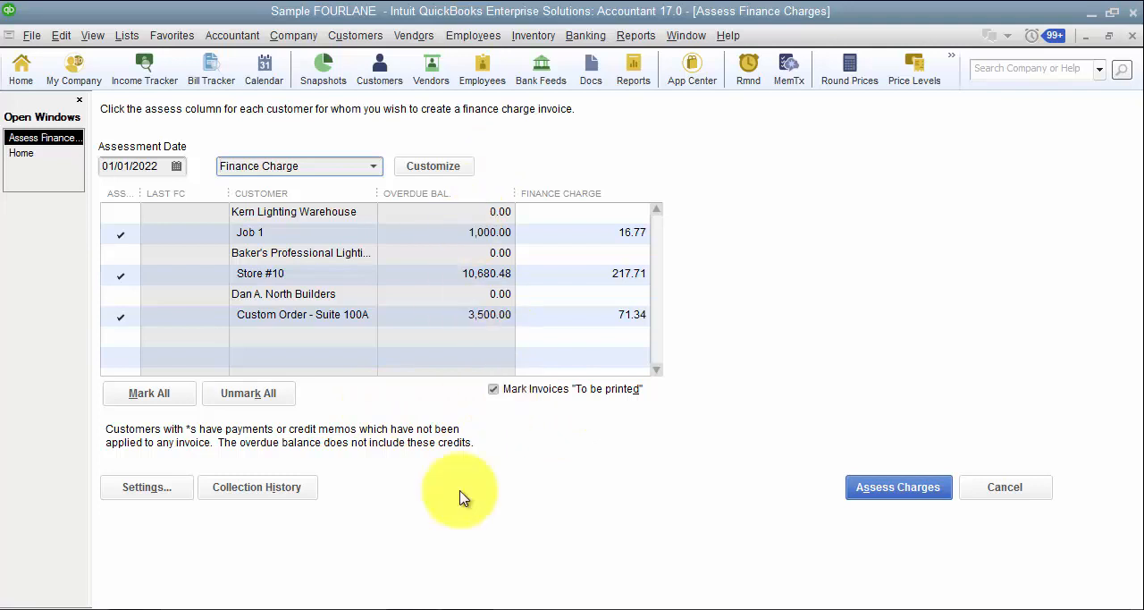
pyautogui.click(898, 498)
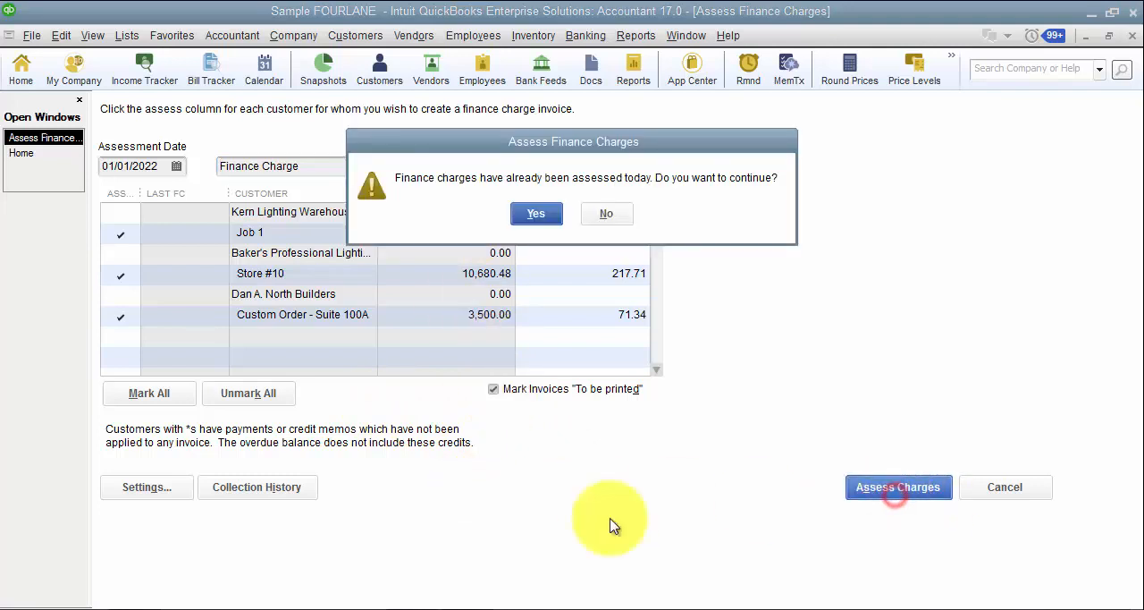
pyautogui.click(534, 219)
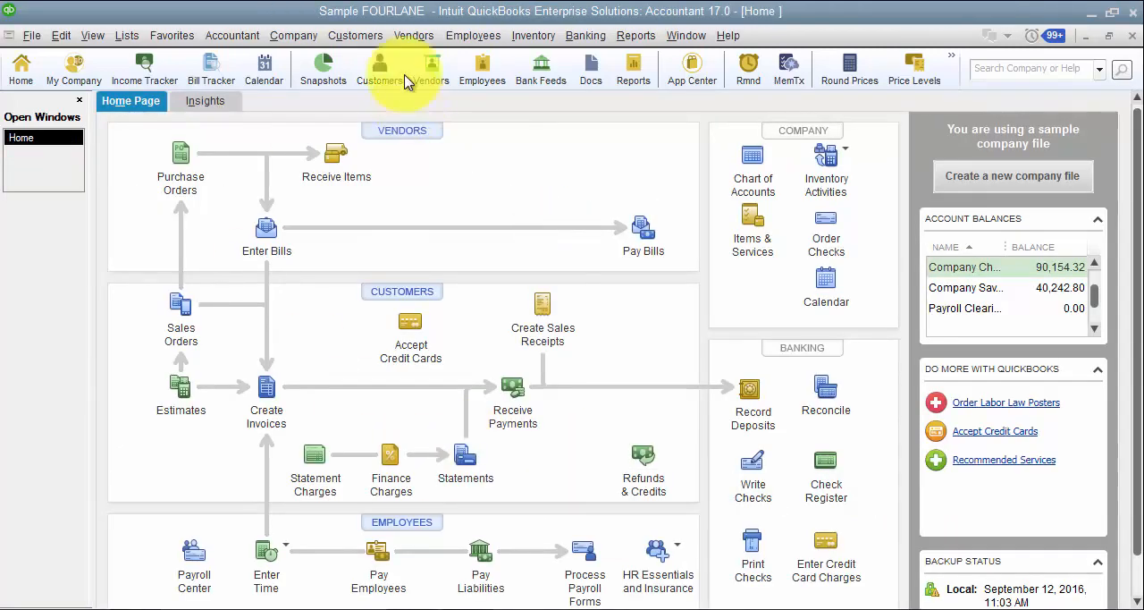
# Open the Customer Center and show Job 1 of Kern Lighting Warehouse with its transactions for all dates.
pyautogui.click(365, 35)
pyautogui.click(371, 59)
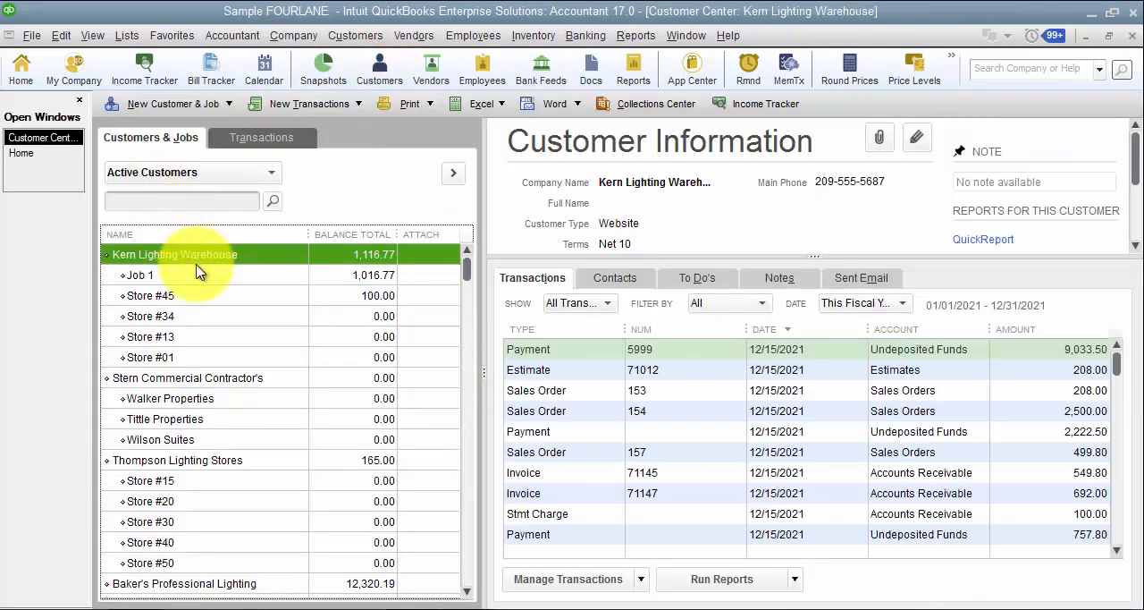
pyautogui.click(197, 274)
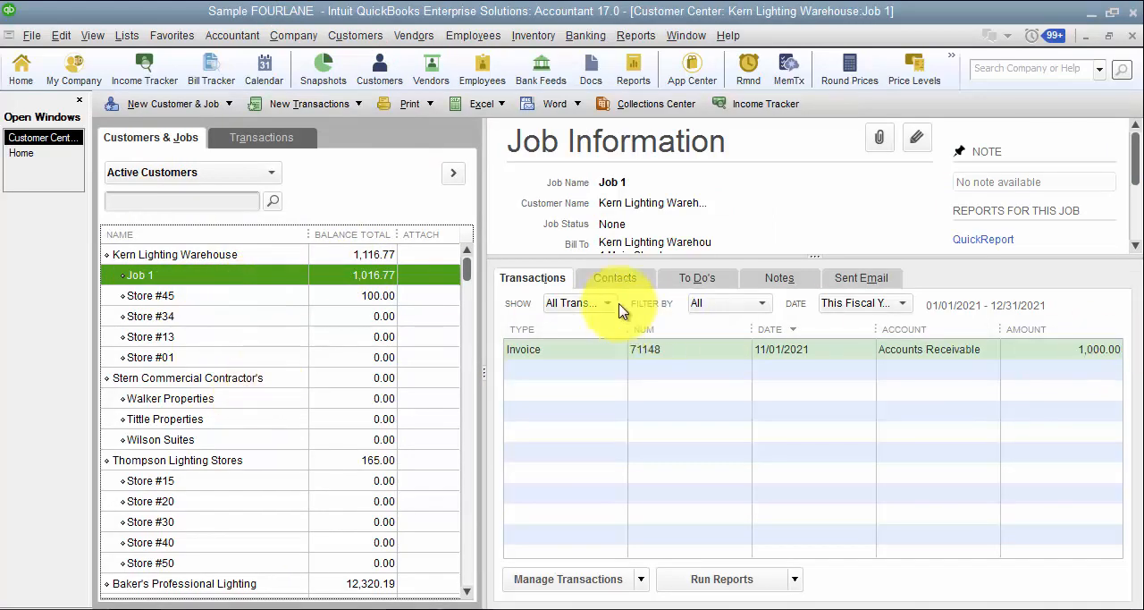
pyautogui.click(878, 305)
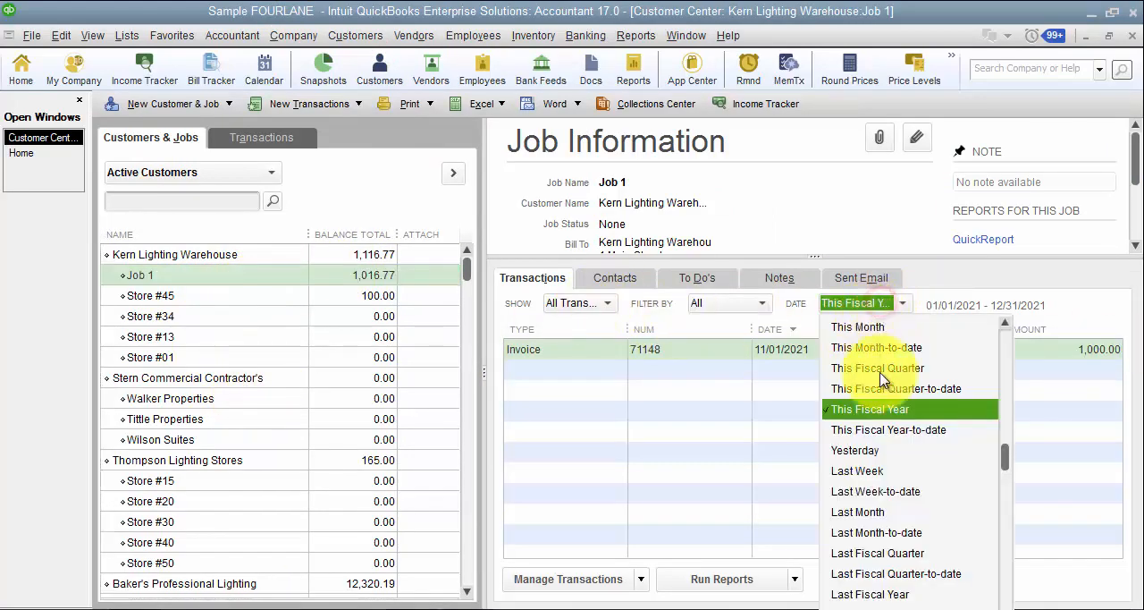
pyautogui.scroll(2, 858, 326)
pyautogui.click(858, 328)
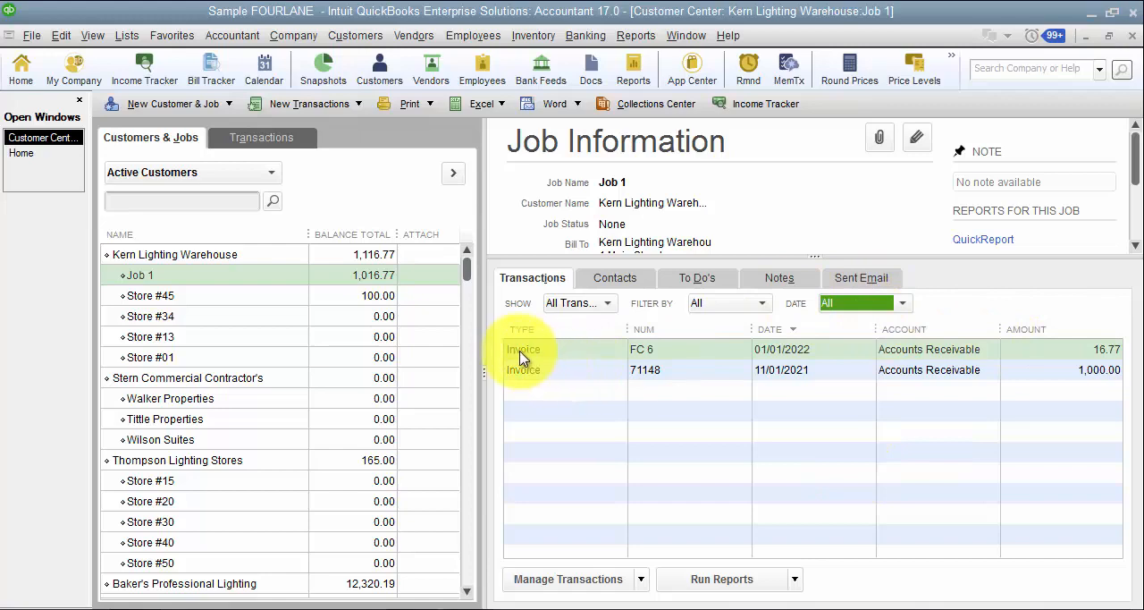
# Open finance charge invoice FC 6, examine its item, amount and description lines, and close it.
pyautogui.doubleClick(668, 357)
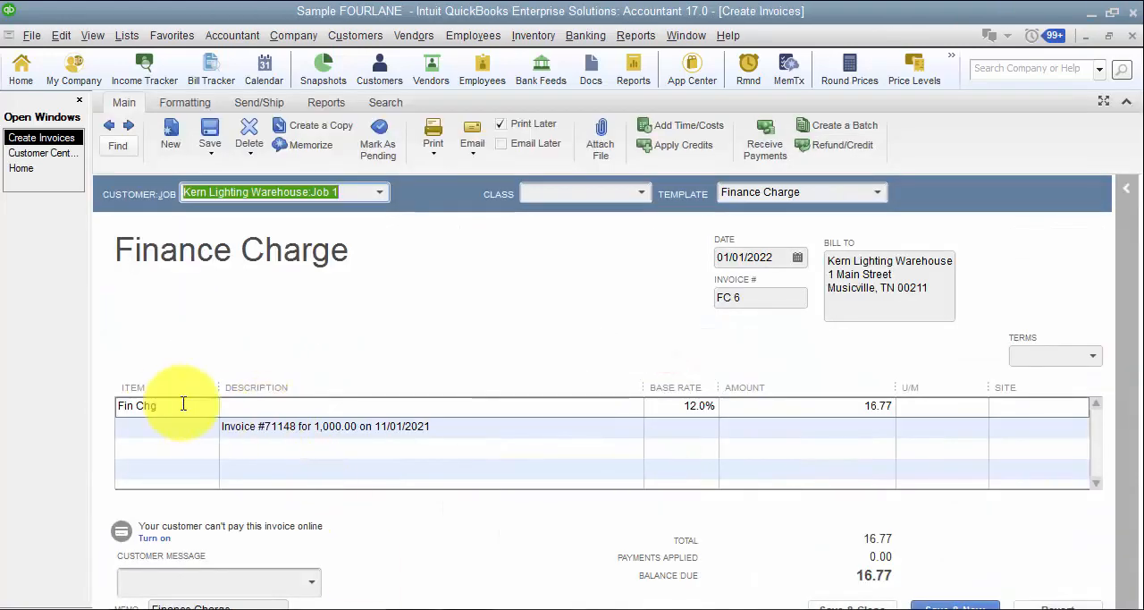
pyautogui.click(183, 404)
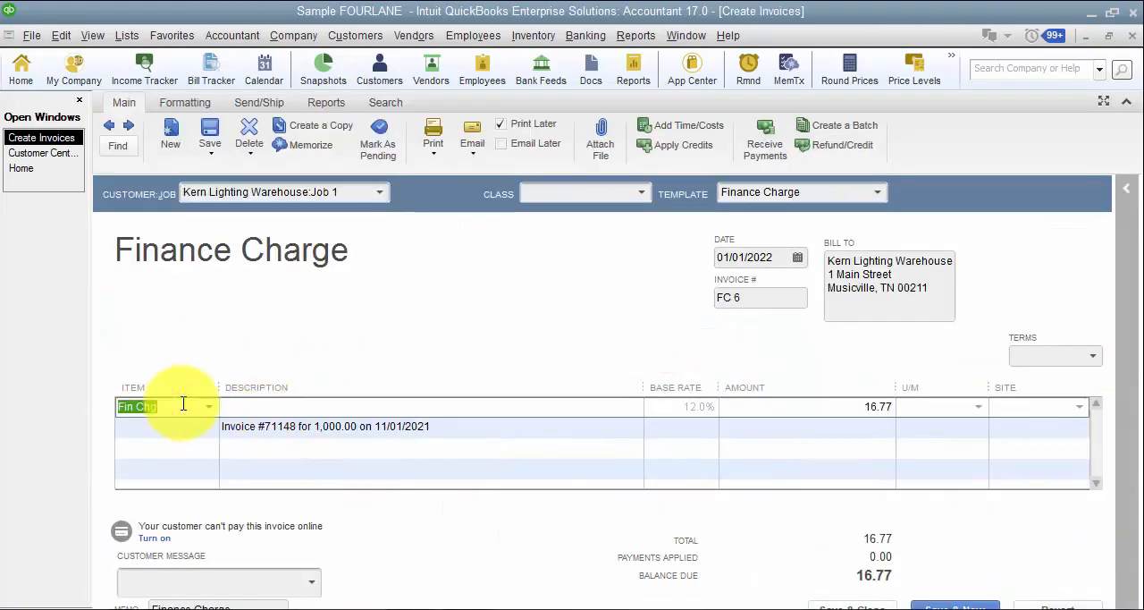
pyautogui.click(736, 408)
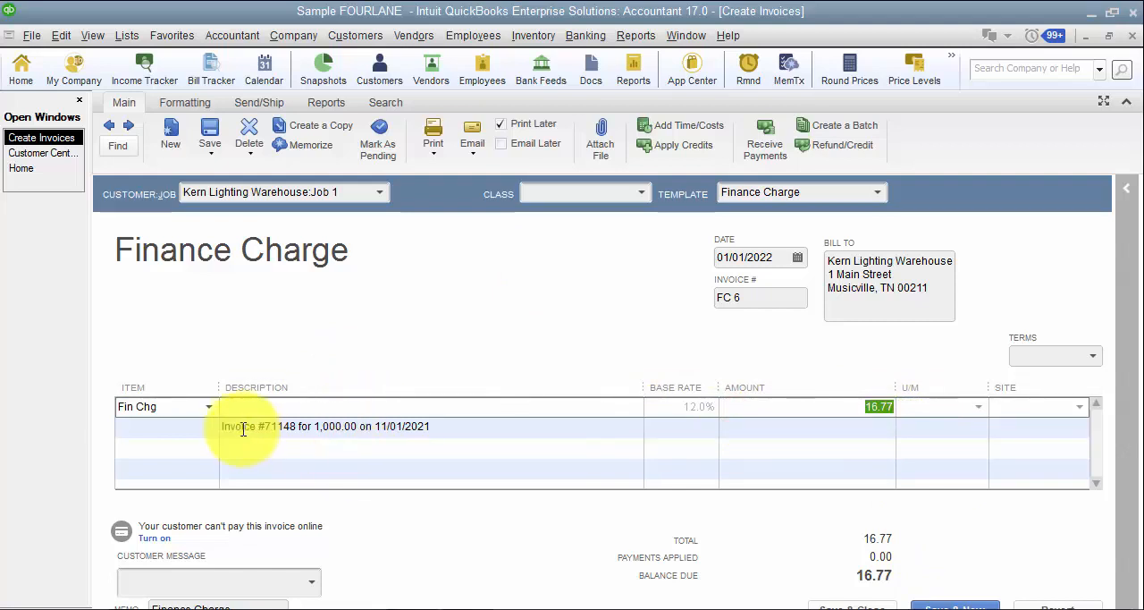
pyautogui.moveTo(221, 427); pyautogui.dragTo(445, 426)
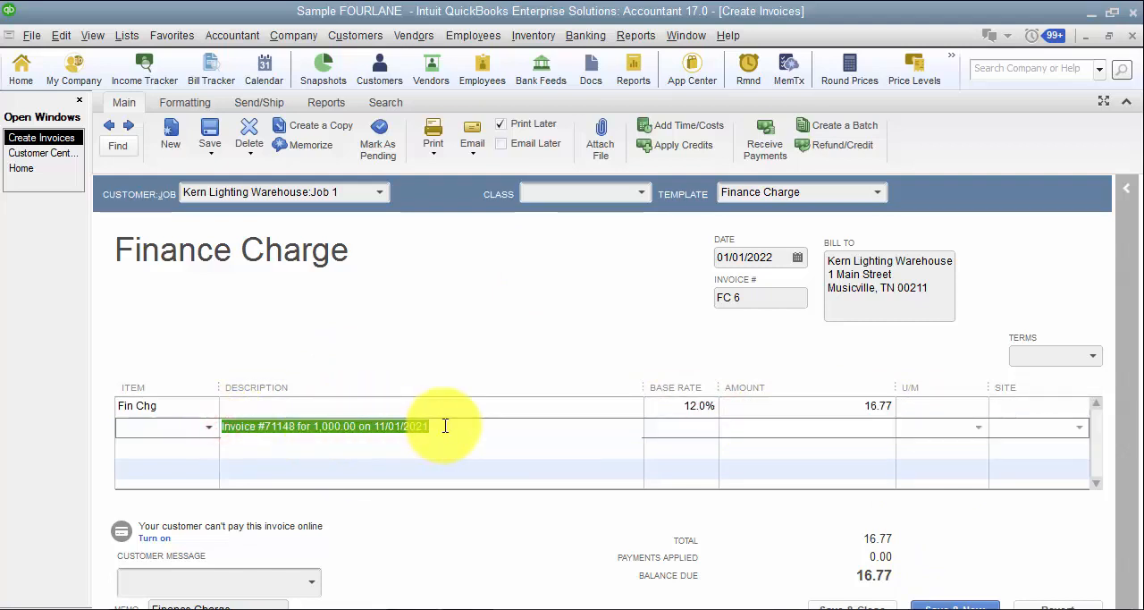
pyautogui.click(1131, 42)
# Check the actions available for Store #45 of Kern Lighting Warehouse and enlarge its Job Information area.
pyautogui.click(295, 298)
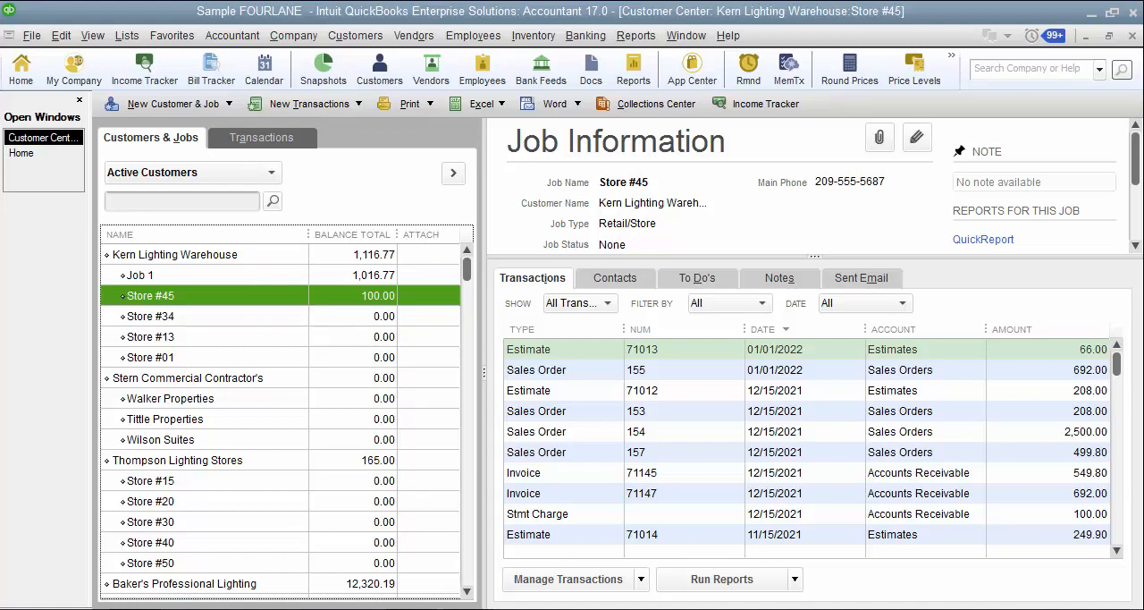
pyautogui.rightClick(277, 310)
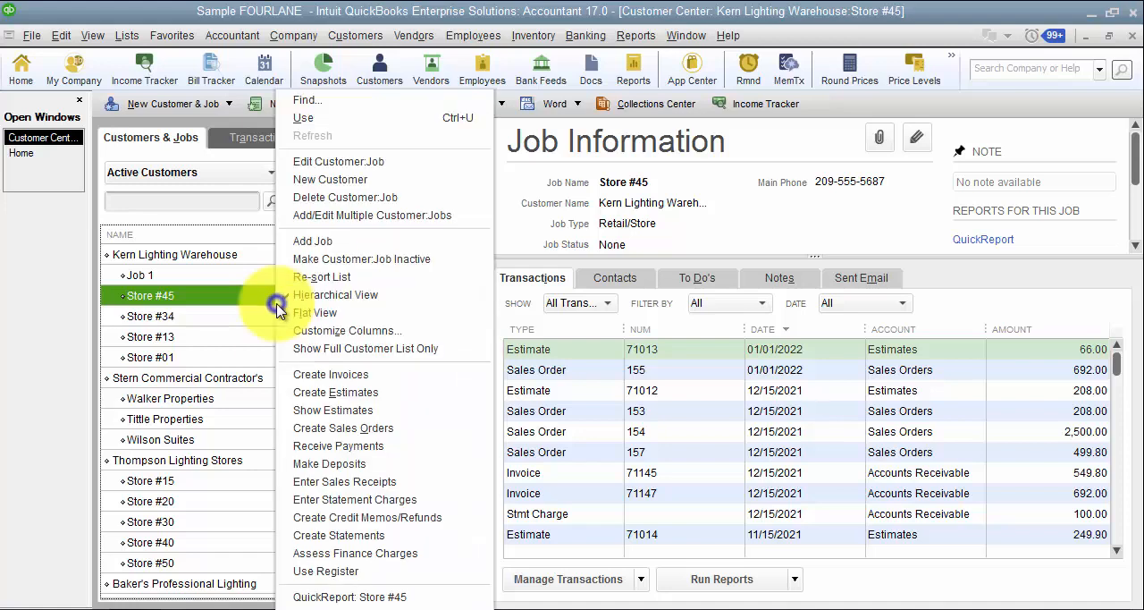
pyautogui.click(177, 279)
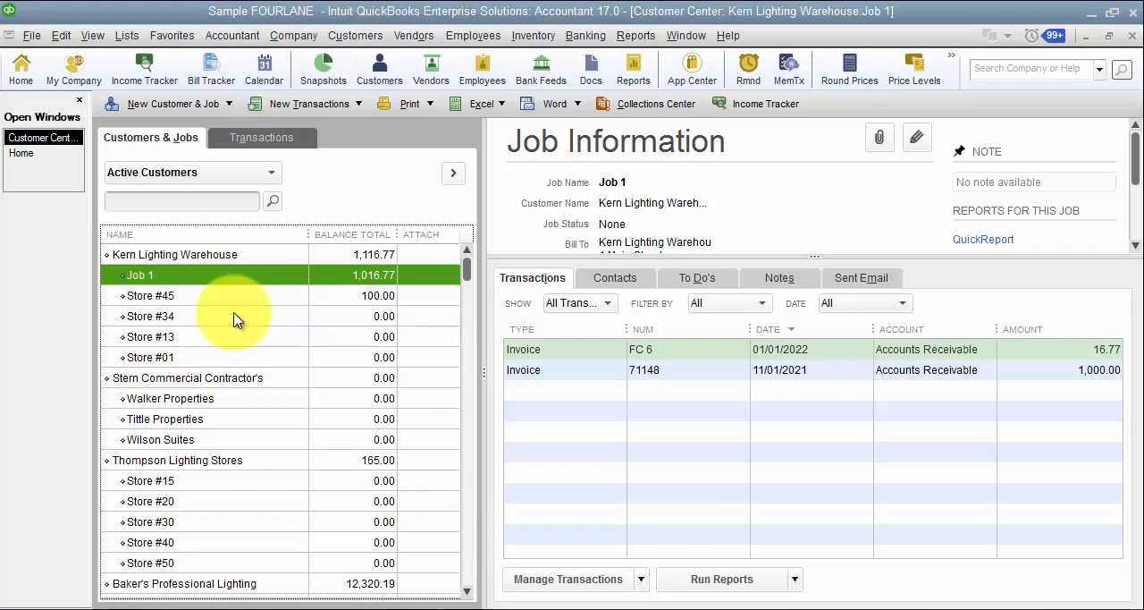
pyautogui.rightClick(174, 316)
pyautogui.click(134, 296)
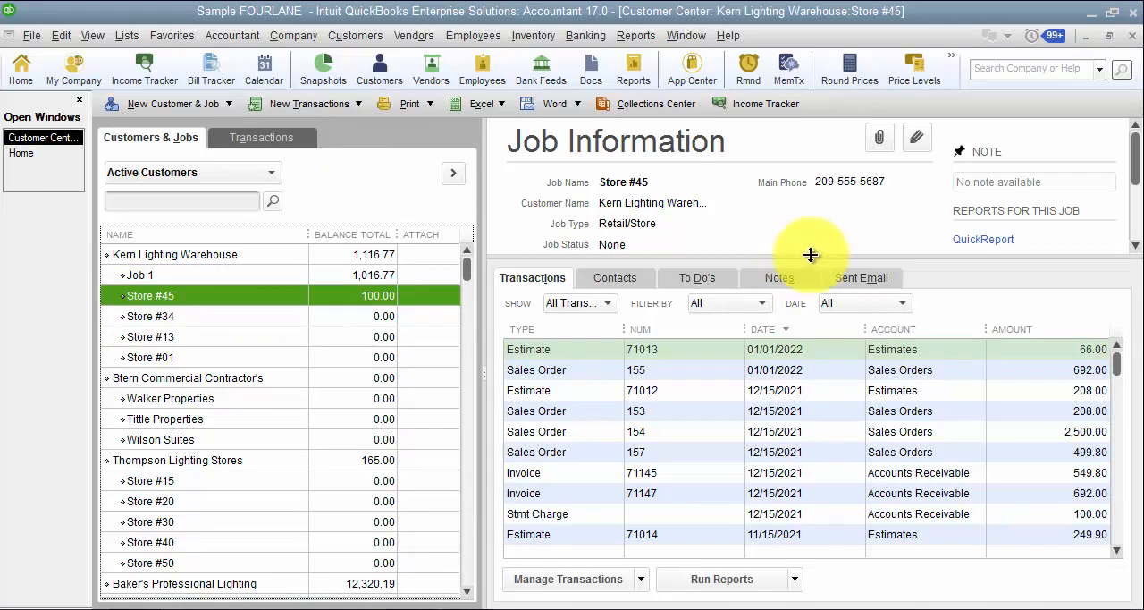
pyautogui.moveTo(810, 255); pyautogui.dragTo(828, 377)
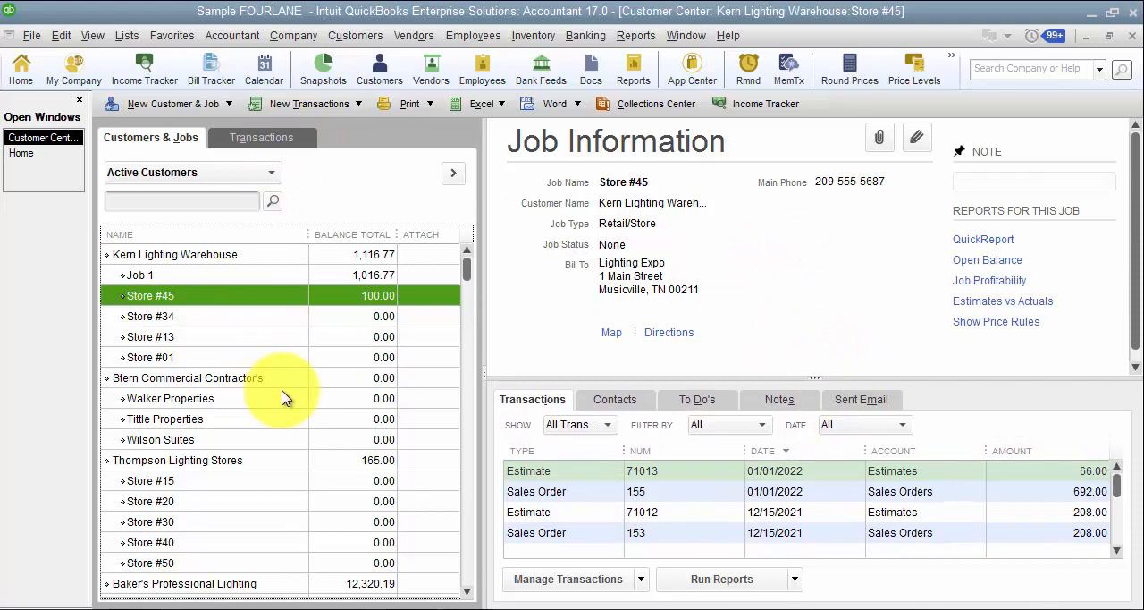
# Open Job 1 of Kern Lighting Warehouse for editing, examine its payment settings, and leave without saving.
pyautogui.doubleClick(191, 276)
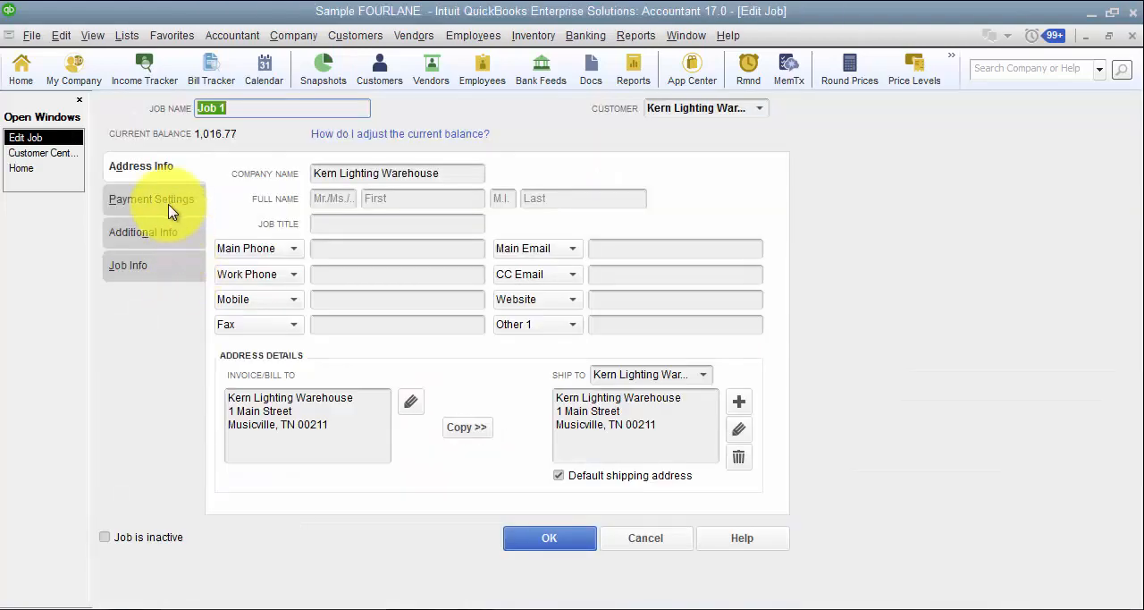
pyautogui.click(169, 206)
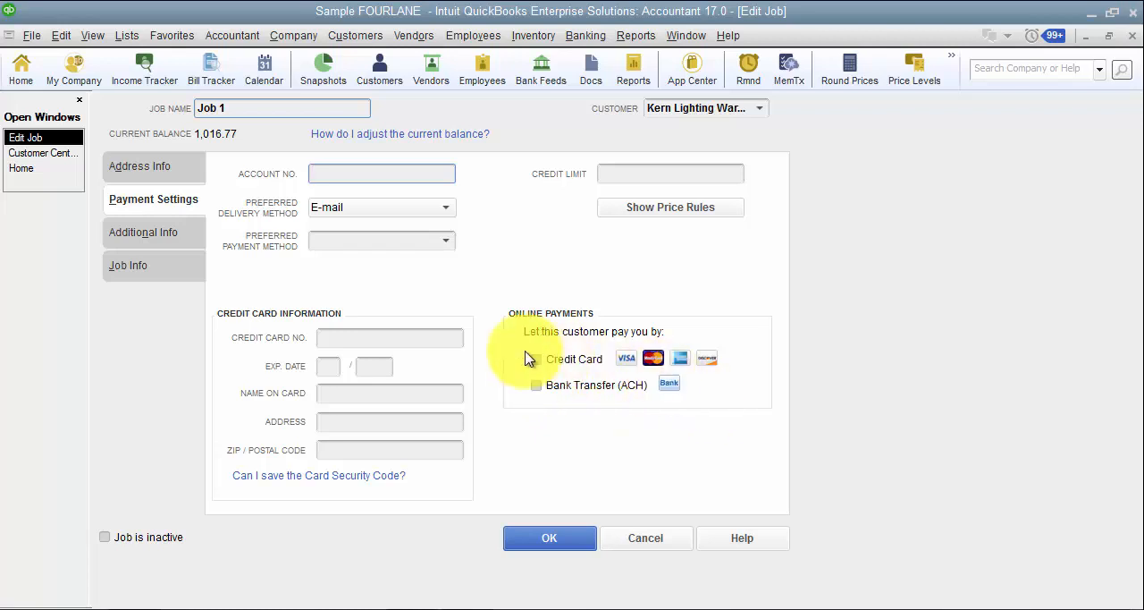
pyautogui.click(631, 533)
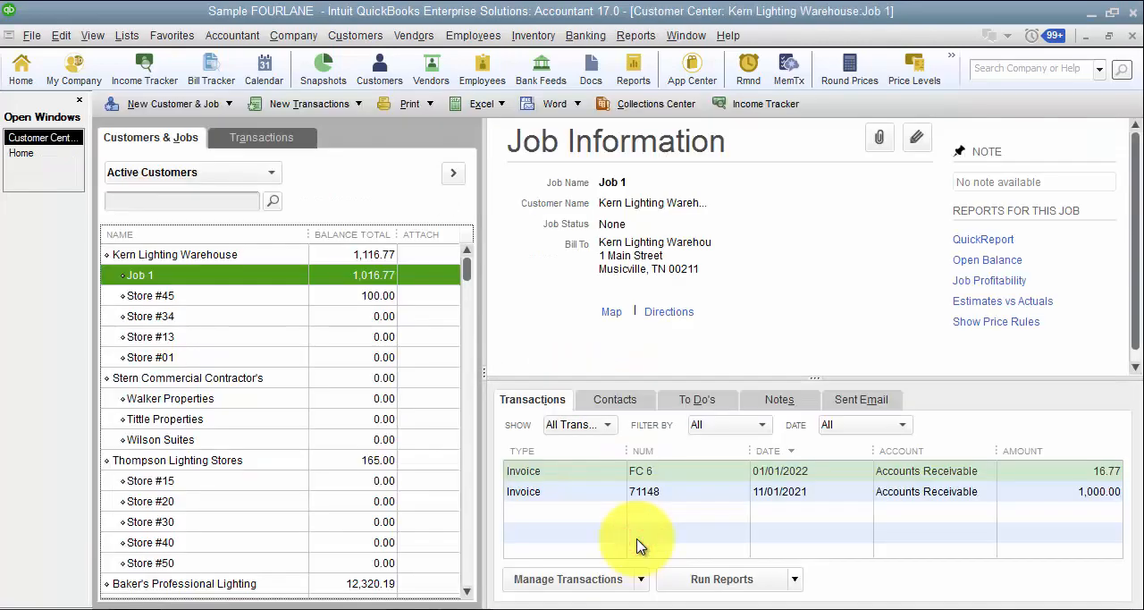